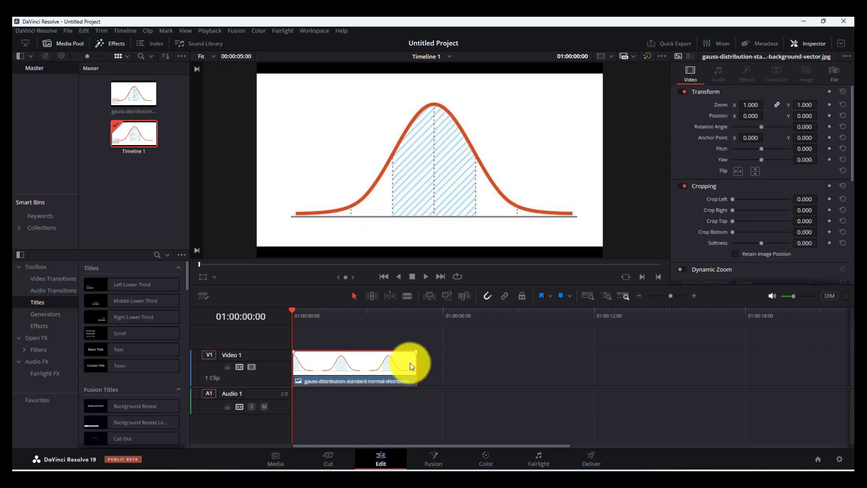
Shorten the bell-curve clip on the Video 1 track to a duration of 00:00:03:19
{"action": "left_click_drag", "start_coordinate": [415, 363], "coordinate": [375, 367]}
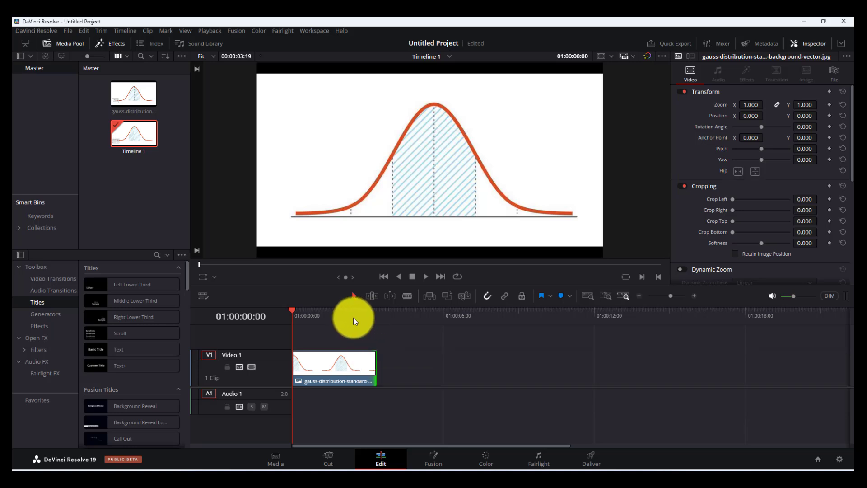
{"action": "left_click", "coordinate": [353, 318]}
{"action": "mouse_move", "coordinate": [324, 315]}
{"action": "left_mouse_down"}
{"action": "mouse_move", "coordinate": [378, 318]}
{"action": "mouse_move", "coordinate": [302, 324]}
{"action": "mouse_move", "coordinate": [332, 323]}
{"action": "left_mouse_up"}
Open the clip in Fusion, add a Paint node between MediaIn1 and MediaOut1, and choose the PolylineStroke tool
{"action": "left_click", "coordinate": [430, 456]}
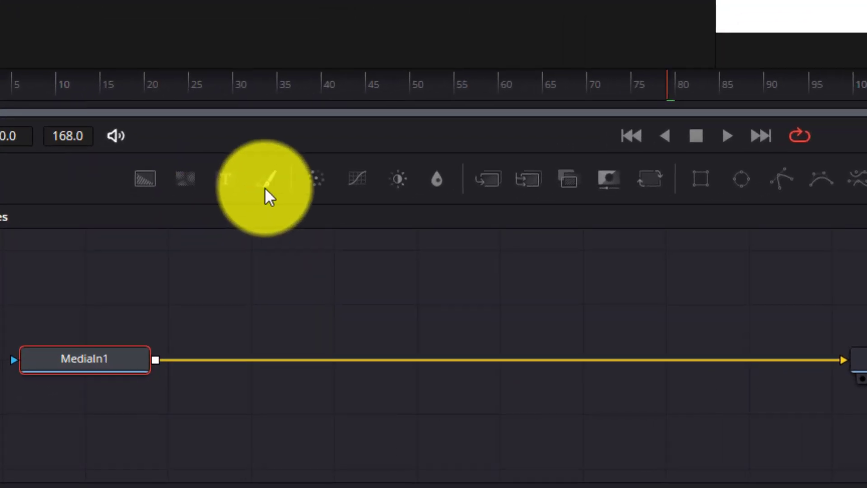
{"action": "left_click", "coordinate": [266, 188]}
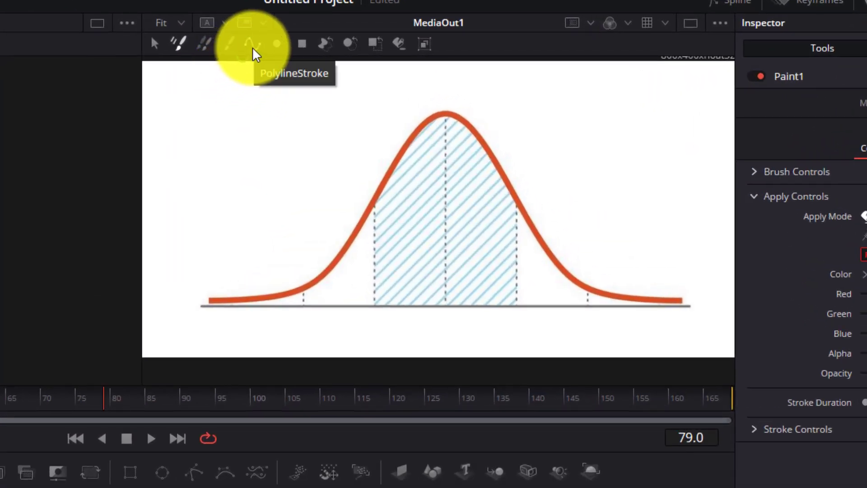
{"action": "left_click", "coordinate": [253, 49]}
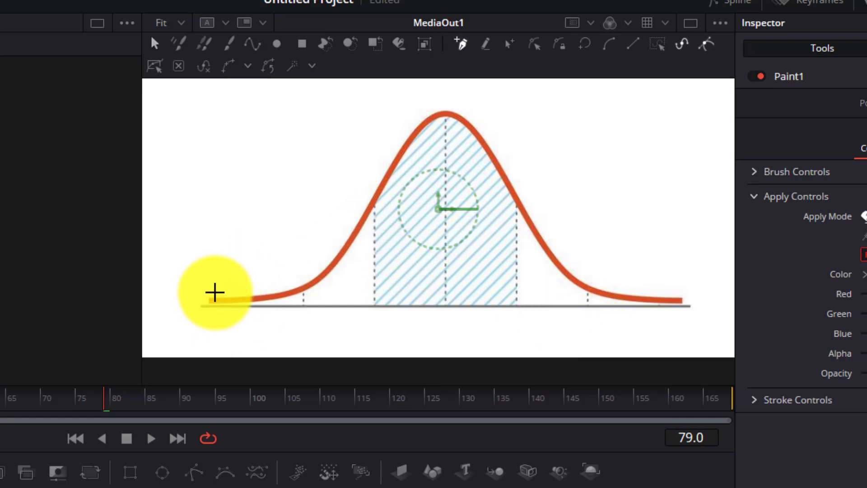
Trace a polyline stroke just above the orange curve from its left tail up and over the peak
{"action": "left_click", "coordinate": [215, 293]}
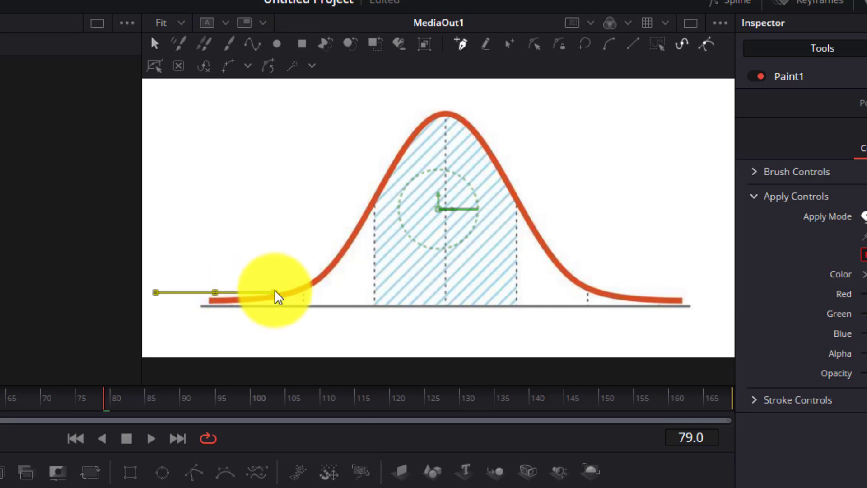
{"action": "left_click_drag", "start_coordinate": [281, 287], "coordinate": [325, 261]}
{"action": "left_click", "coordinate": [302, 281]}
{"action": "left_click", "coordinate": [352, 227]}
{"action": "left_click", "coordinate": [372, 187]}
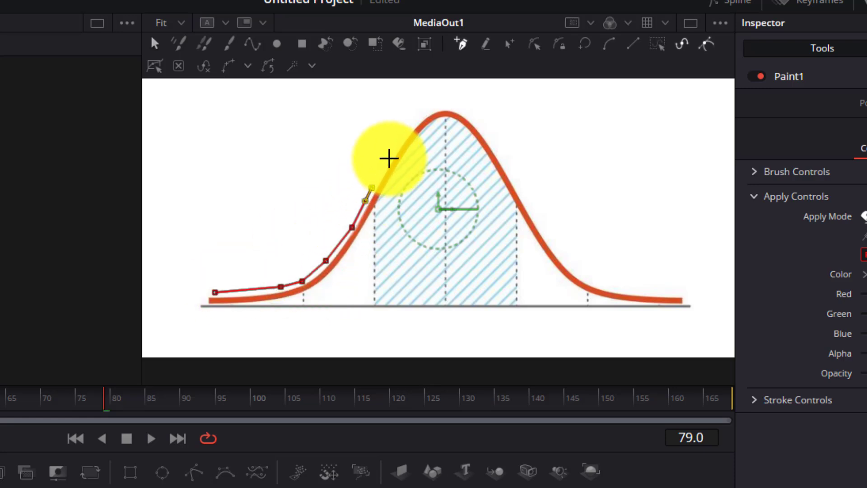
{"action": "left_click", "coordinate": [388, 158]}
{"action": "left_click", "coordinate": [412, 128]}
{"action": "left_click", "coordinate": [427, 117]}
{"action": "left_click", "coordinate": [448, 110]}
{"action": "left_click", "coordinate": [462, 113]}
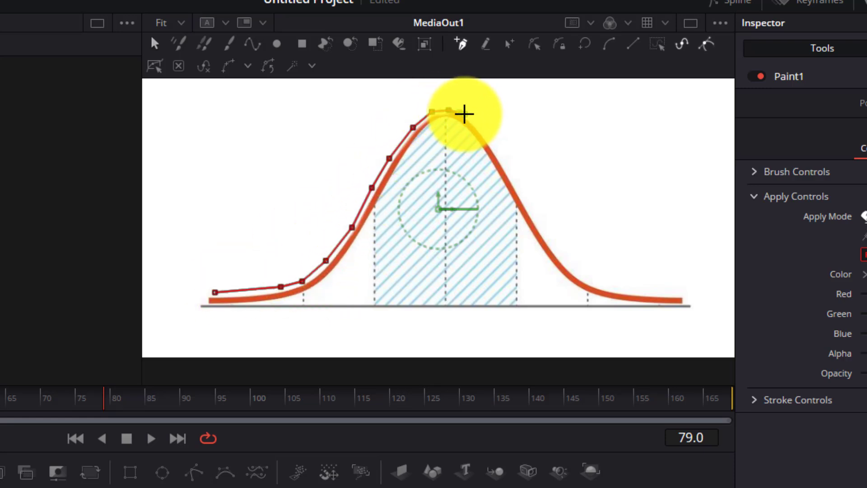
Continue the polyline stroke down the curve's right slope and along its right tail to the end
{"action": "left_click", "coordinate": [564, 261]}
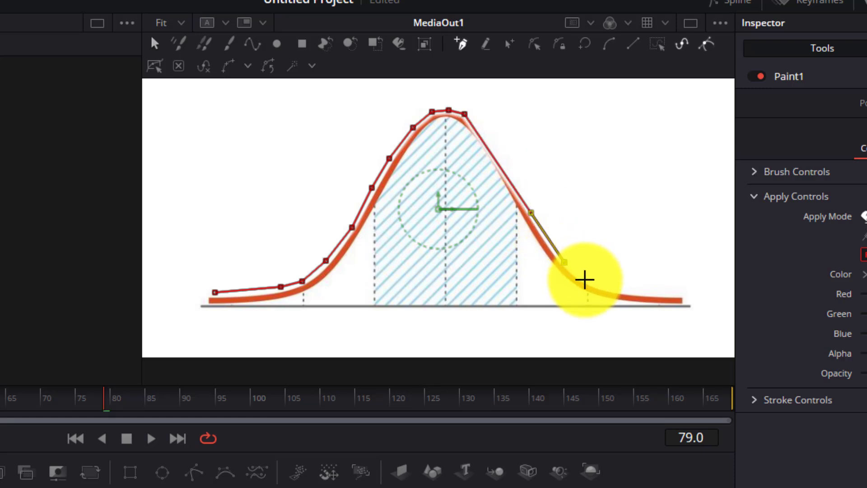
{"action": "left_click", "coordinate": [585, 281]}
{"action": "left_click", "coordinate": [604, 290]}
{"action": "left_click", "coordinate": [634, 292]}
{"action": "left_click", "coordinate": [662, 295]}
{"action": "left_click", "coordinate": [676, 296]}
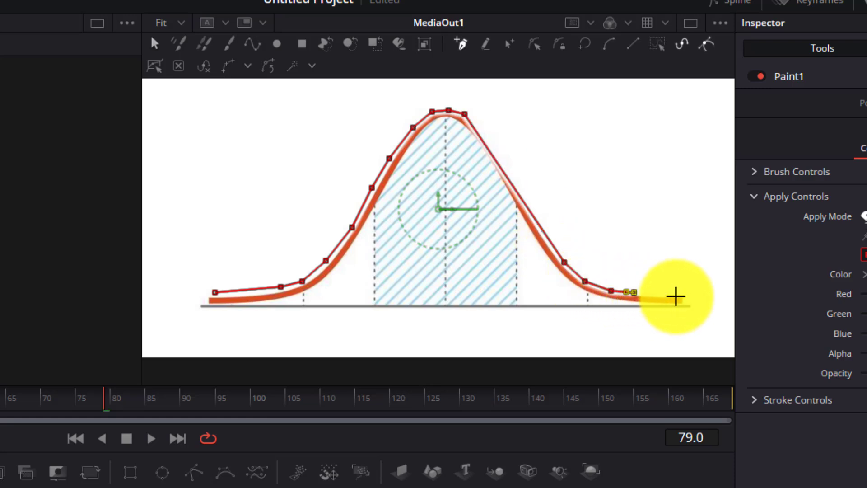
Adjust the stroke's points around the left tail, right slope and peak so the path follows the curve smoothly
{"action": "left_click", "coordinate": [216, 291]}
{"action": "left_click", "coordinate": [266, 293]}
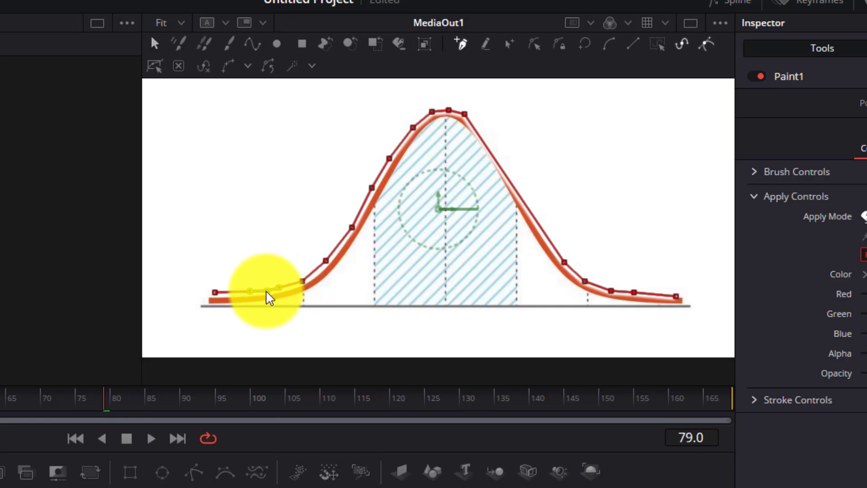
{"action": "left_click", "coordinate": [564, 262]}
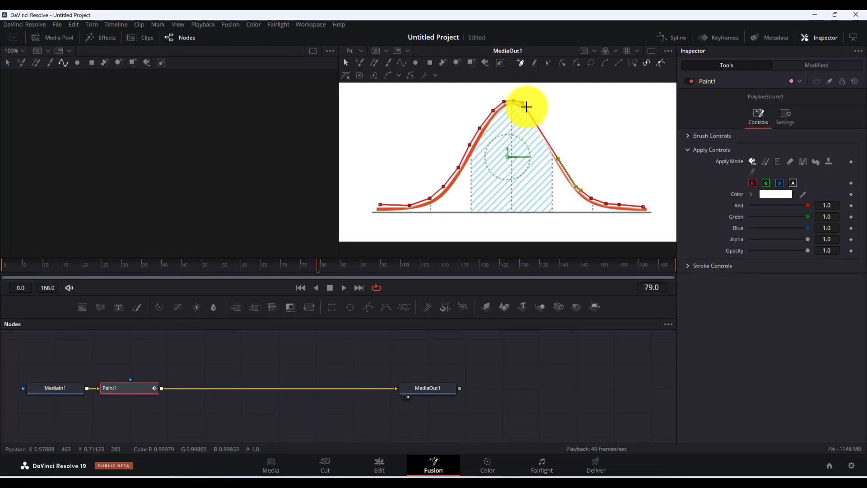
{"action": "left_click_drag", "start_coordinate": [524, 107], "coordinate": [404, 237]}
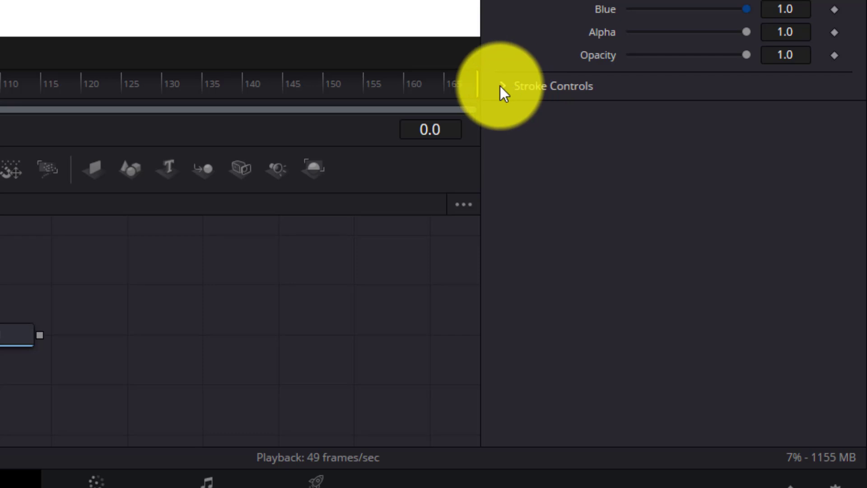
Set the stroke's Write On End to 0.001 and add a Write On keyframe at frame 0
{"action": "left_click", "coordinate": [502, 86]}
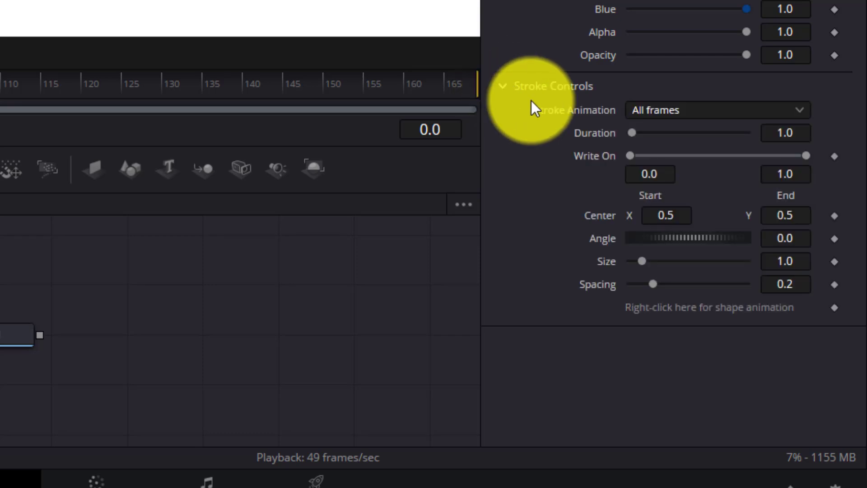
{"action": "left_click", "coordinate": [795, 173]}
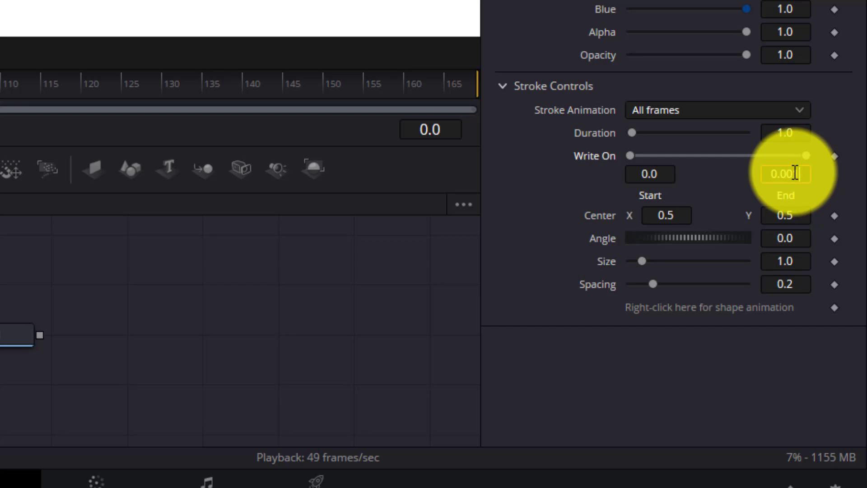
{"action": "type", "text": "0.001"}
{"action": "left_click", "coordinate": [833, 157]}
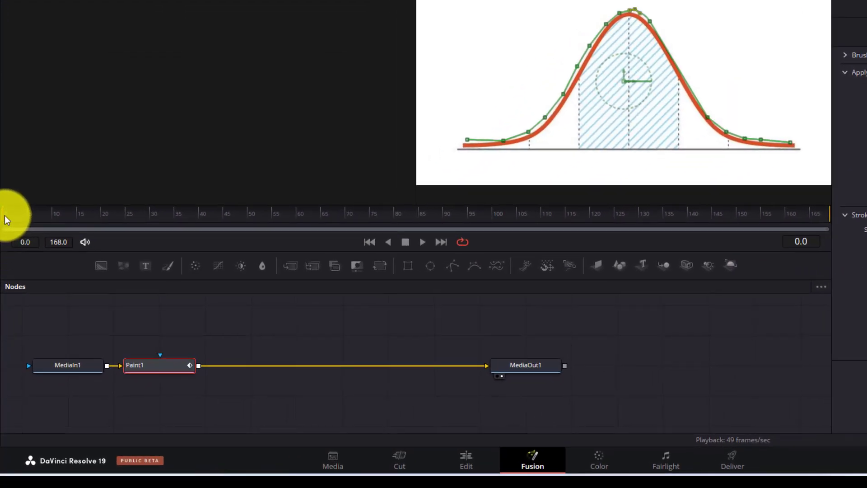
At frame 168, set the stroke's Write On Start to 0.999 and End to 1.0
{"action": "left_click_drag", "start_coordinate": [8, 217], "coordinate": [152, 224]}
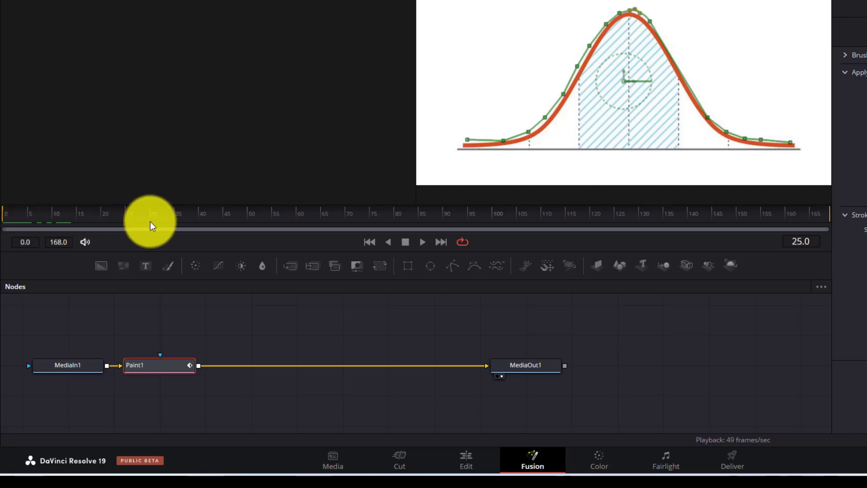
{"action": "left_click_drag", "start_coordinate": [527, 240], "coordinate": [687, 228]}
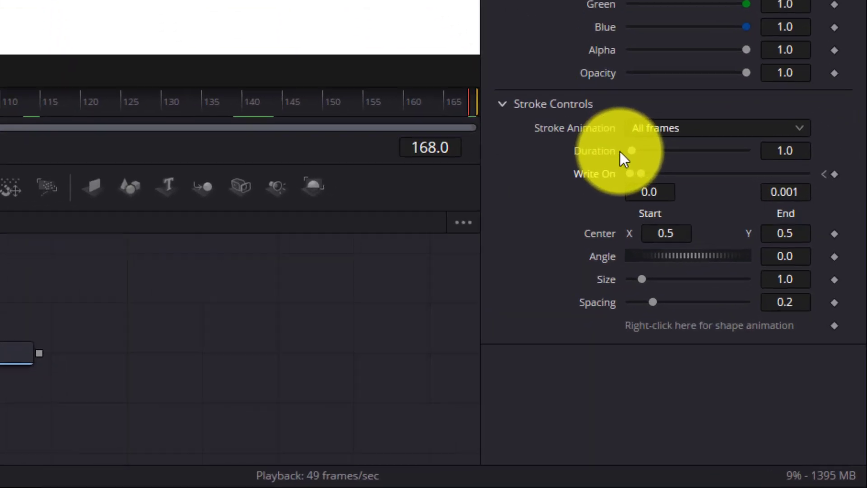
{"action": "left_click", "coordinate": [654, 182]}
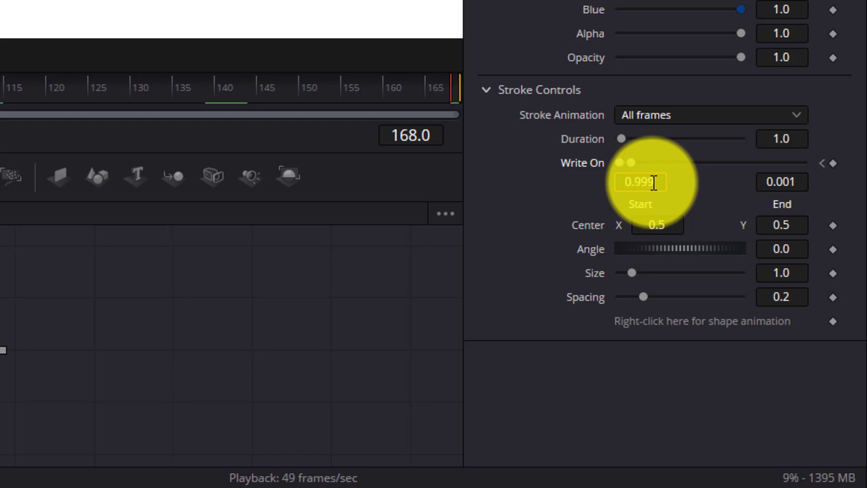
{"action": "left_click", "coordinate": [796, 182]}
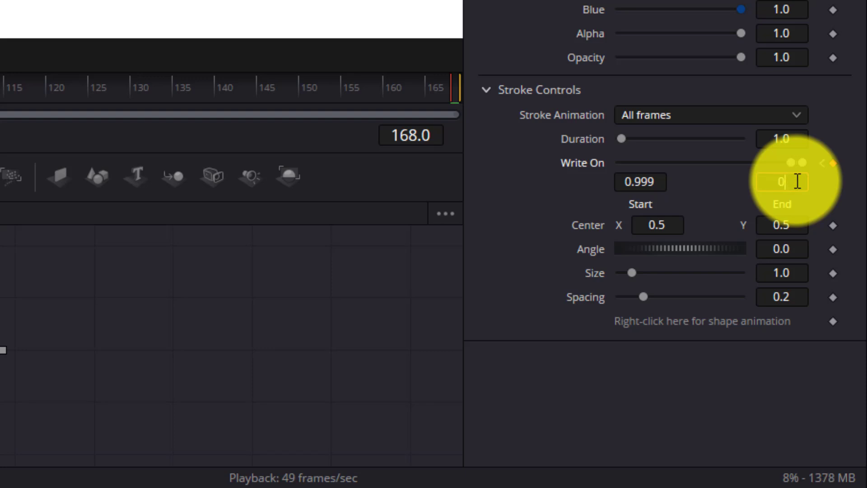
{"action": "type", "text": "1.0"}
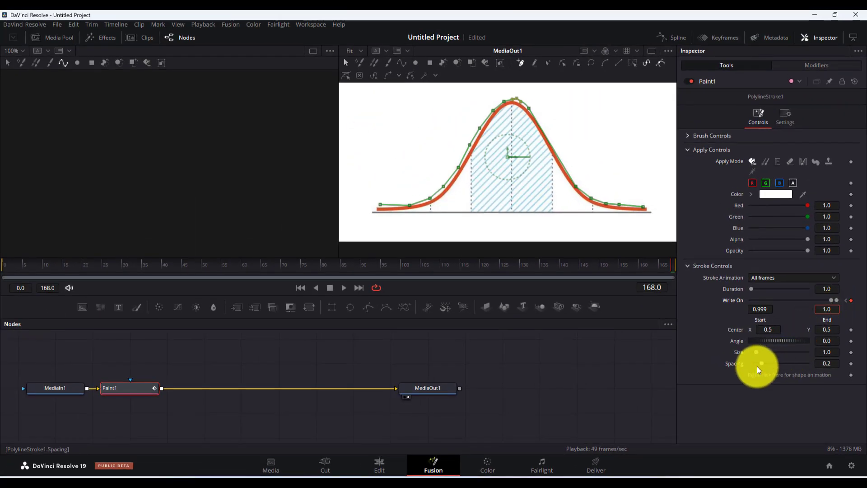
Set the stroke spacing to 0.0 and change the apply mode to Merge
{"action": "left_click_drag", "start_coordinate": [761, 364], "coordinate": [749, 364]}
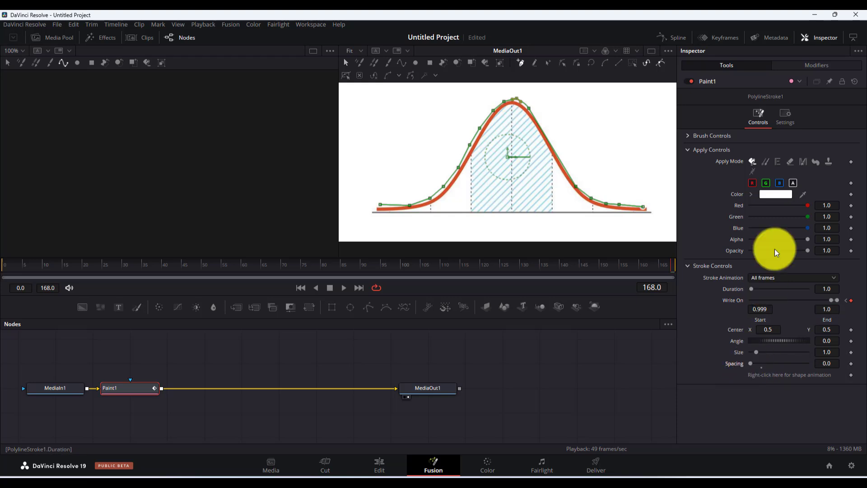
{"action": "left_click", "coordinate": [803, 164]}
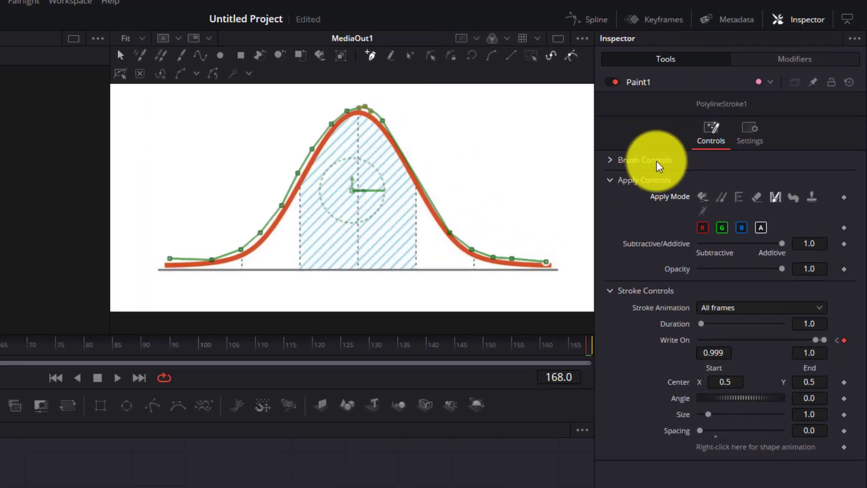
Change the brush shape to the image brush and set the brush size to 0.06
{"action": "left_click", "coordinate": [598, 167]}
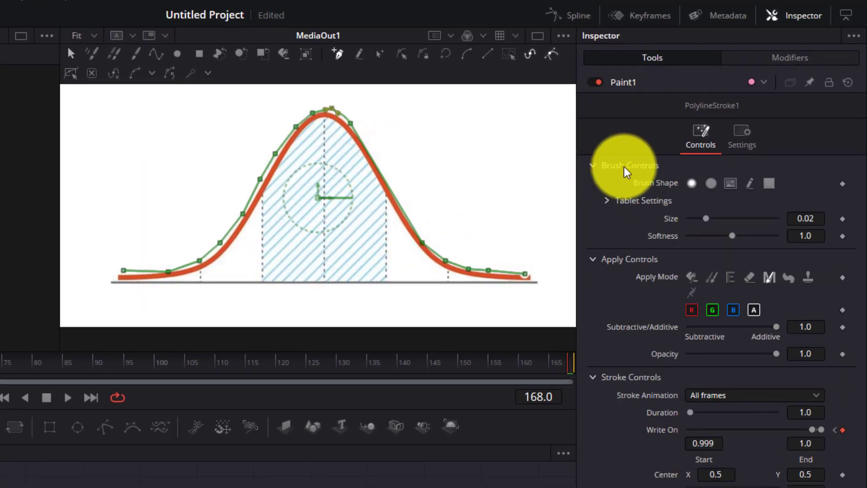
{"action": "left_click", "coordinate": [722, 216]}
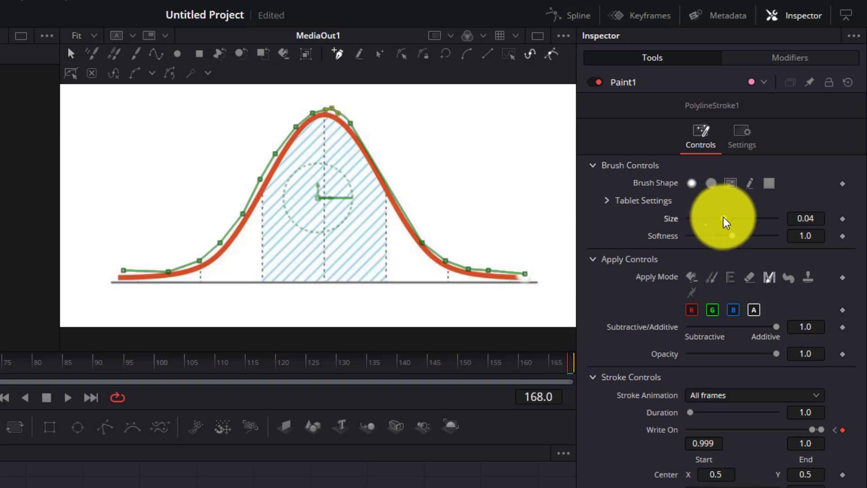
{"action": "left_click_drag", "start_coordinate": [723, 217], "coordinate": [732, 221]}
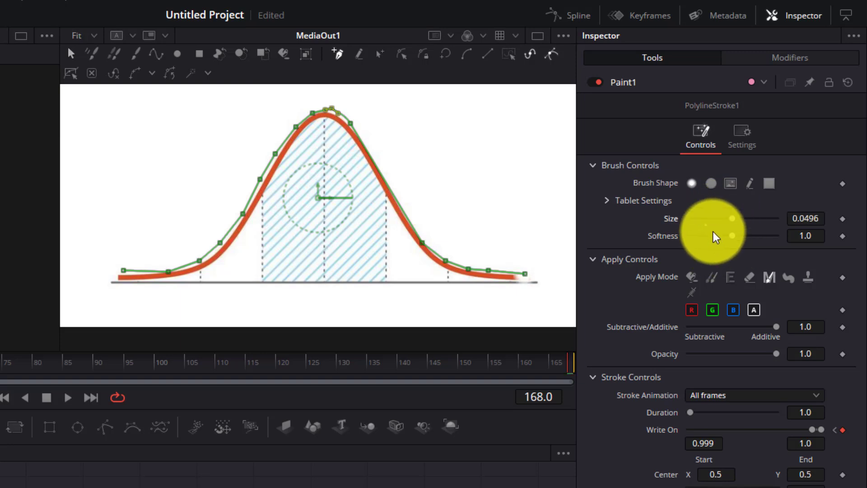
{"action": "left_click", "coordinate": [730, 183]}
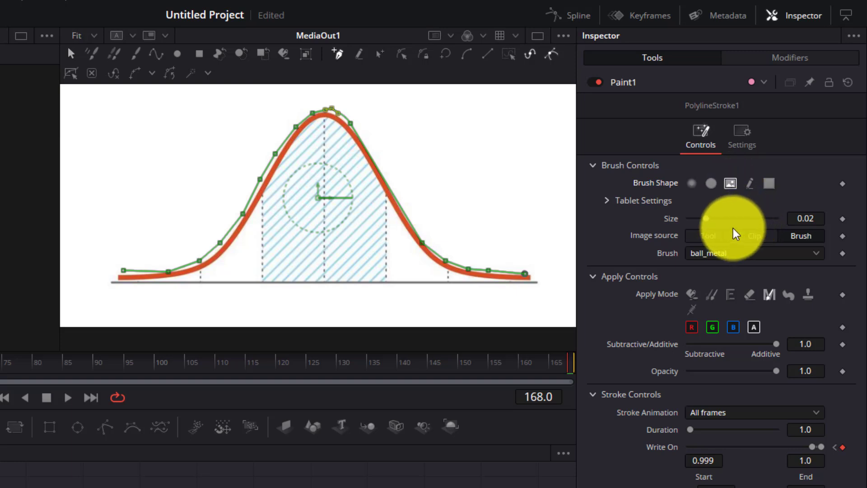
{"action": "left_click_drag", "start_coordinate": [725, 218], "coordinate": [735, 218]}
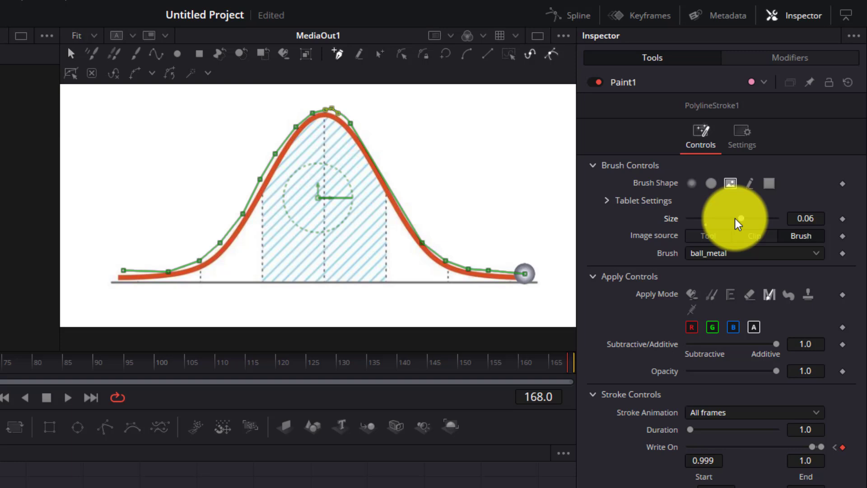
Set the brush's image source to Clip and load the davinci logo image from the Downloads folder
{"action": "left_click", "coordinate": [752, 240]}
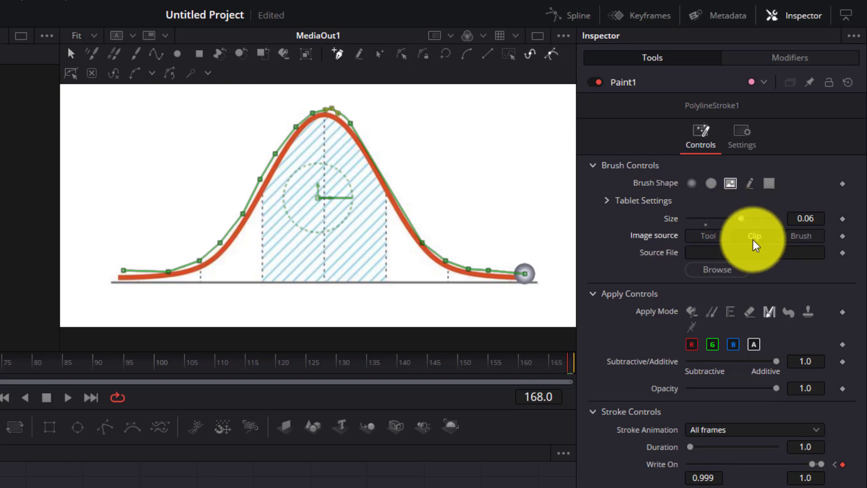
{"action": "left_click", "coordinate": [737, 270]}
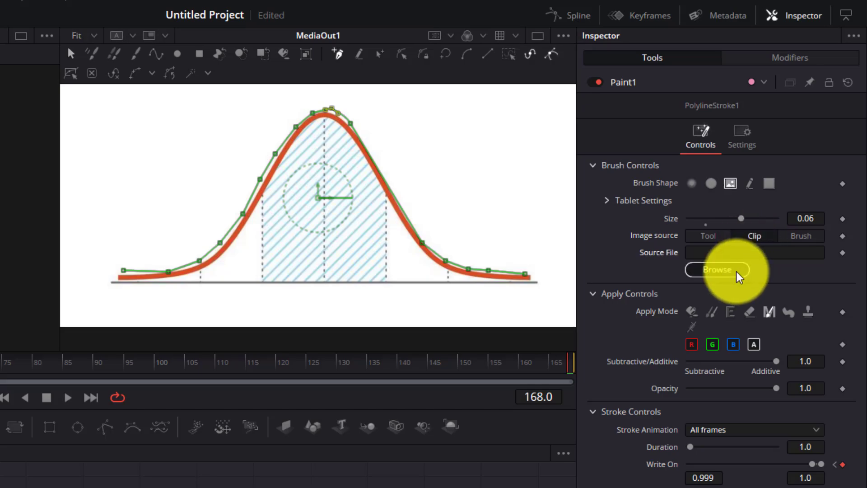
{"action": "scroll", "coordinate": [56, 416], "scroll_direction": "down", "scroll_amount": 15}
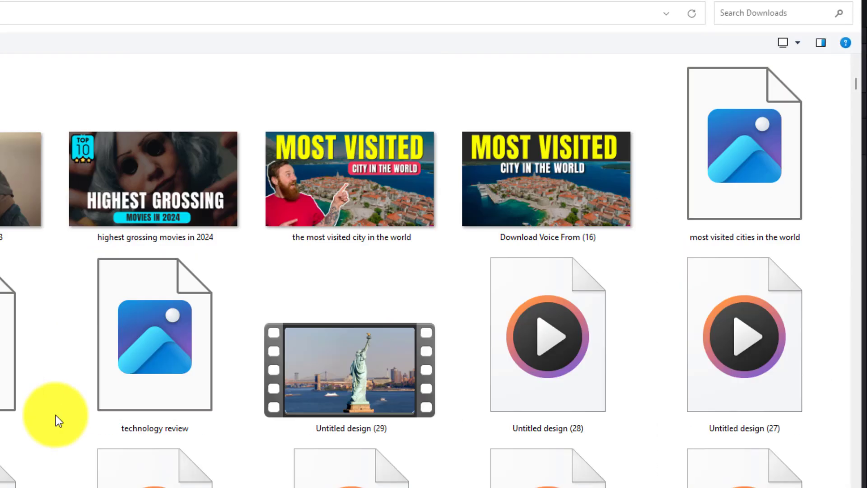
{"action": "scroll", "coordinate": [56, 415], "scroll_direction": "down", "scroll_amount": 10}
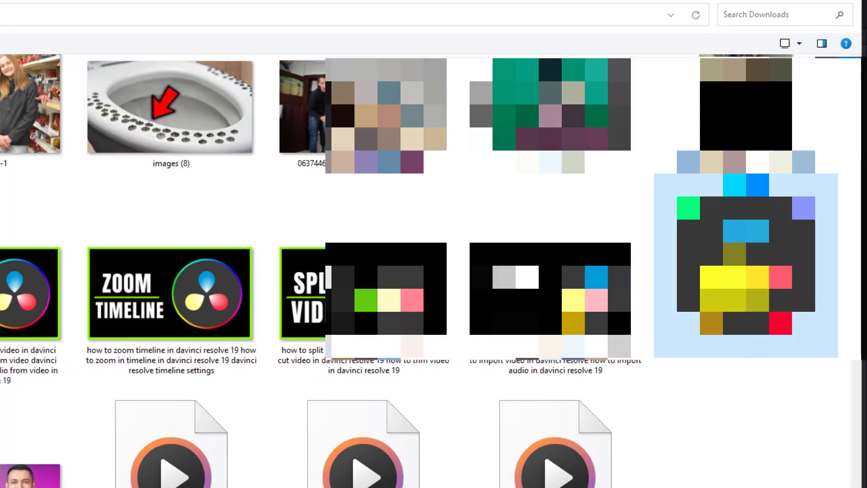
{"action": "double_click", "coordinate": [763, 235]}
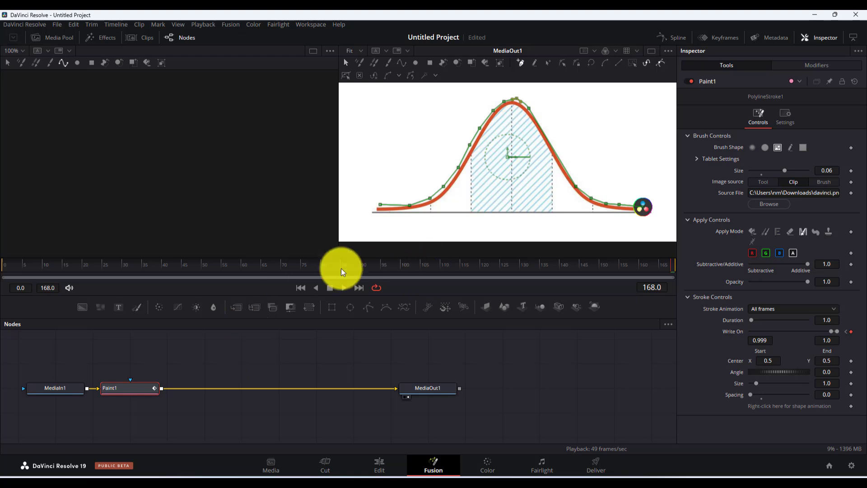
Return to the Edit page and play the timeline from the start to review the logo moving along the curve
{"action": "left_click", "coordinate": [379, 469]}
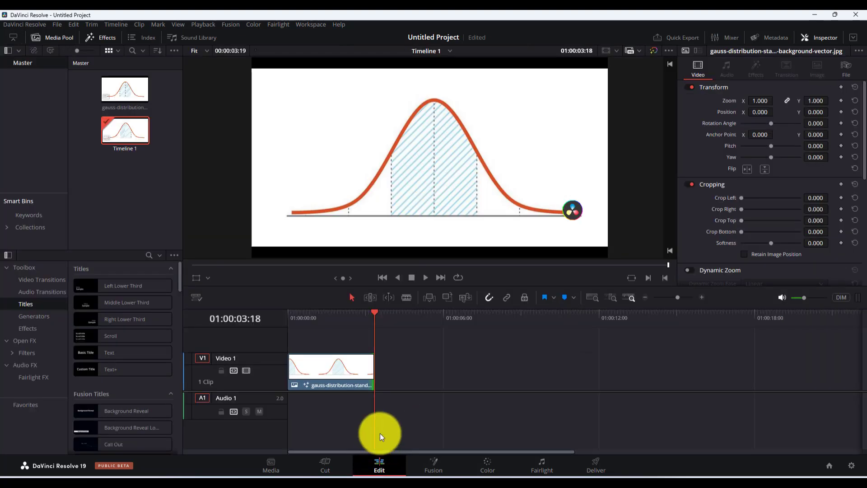
{"action": "left_click_drag", "start_coordinate": [376, 314], "coordinate": [273, 317]}
{"action": "left_click", "coordinate": [424, 279]}
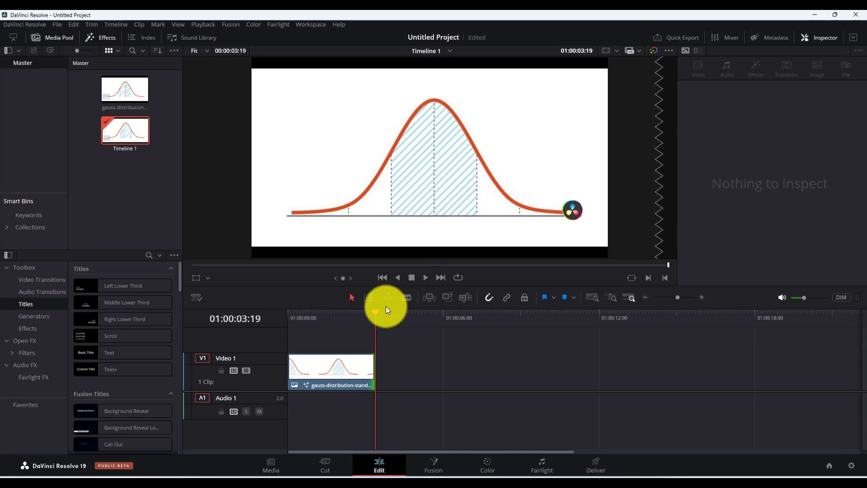
{"action": "left_click", "coordinate": [337, 312]}
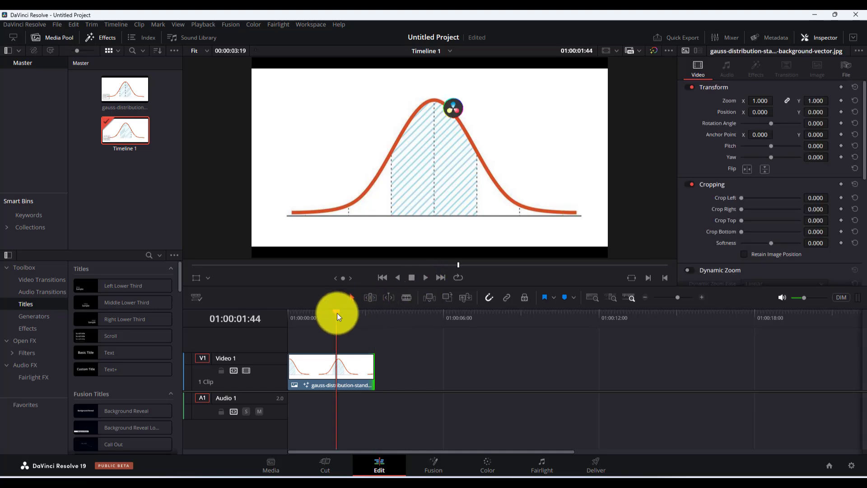
{"action": "left_click", "coordinate": [294, 311]}
{"action": "left_click", "coordinate": [294, 312]}
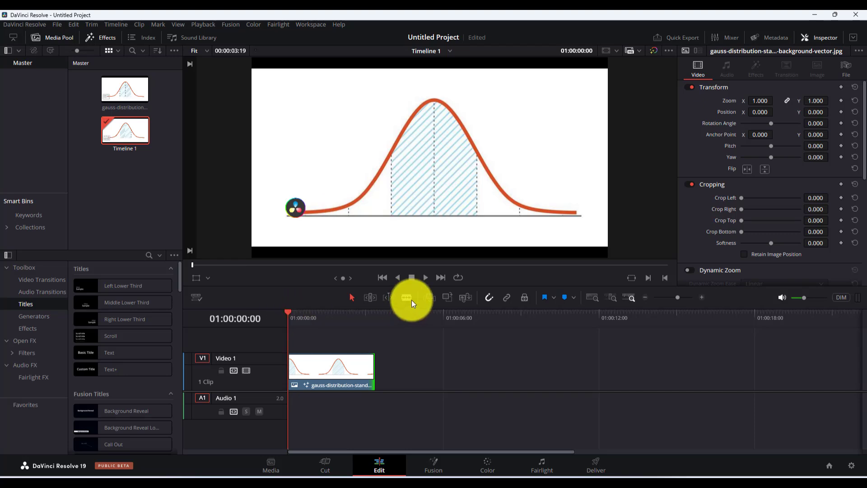
{"action": "left_click", "coordinate": [422, 279]}
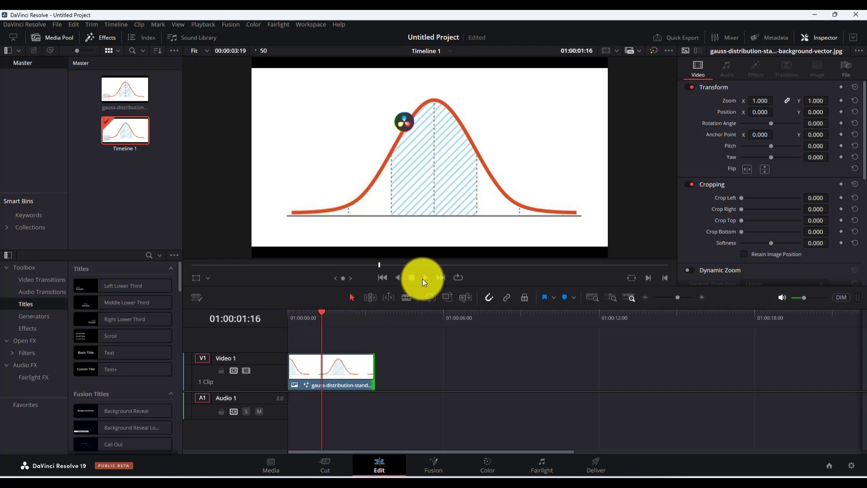